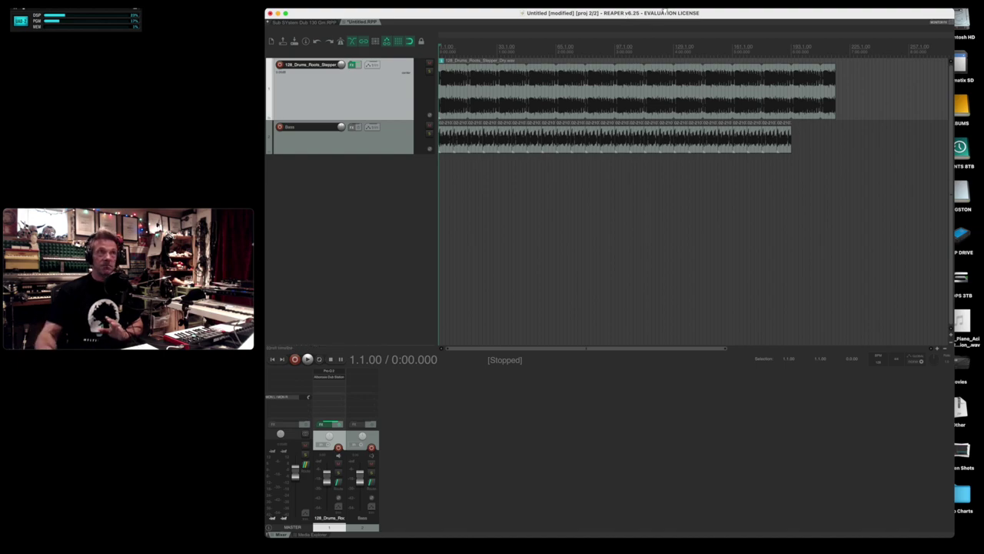
- Play the drums and bass from the project start
{"action": "left_click", "coordinate": [663, 11]}
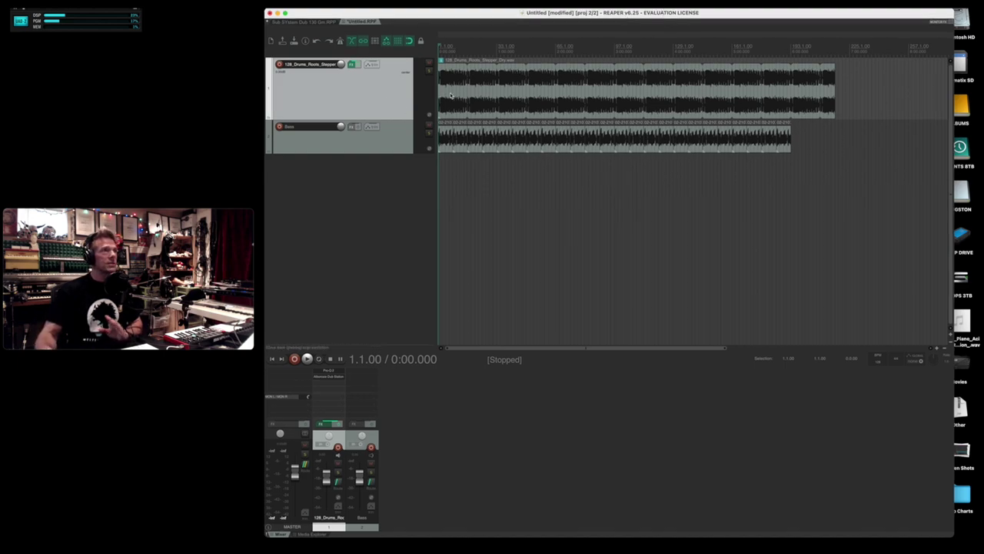
{"action": "left_click", "coordinate": [451, 96]}
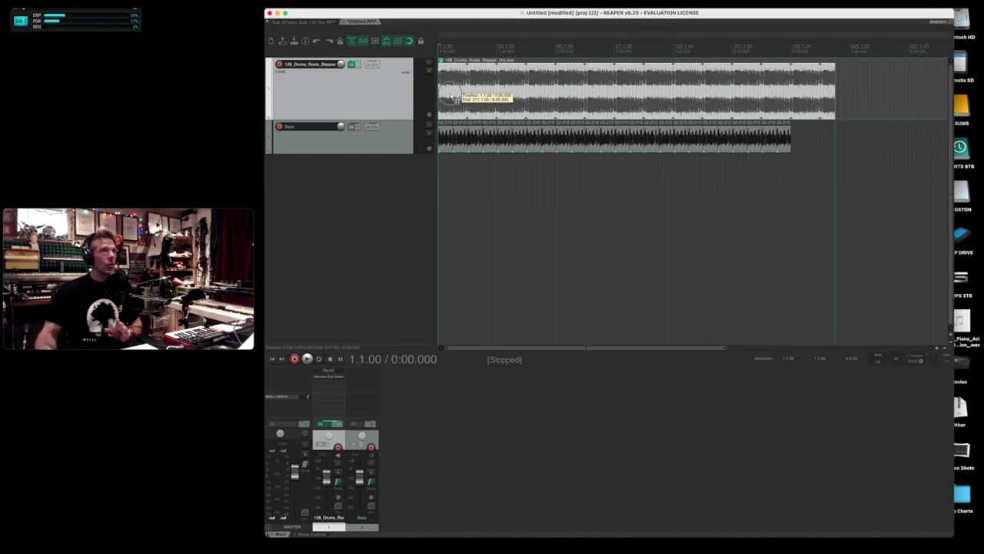
{"action": "left_click", "coordinate": [385, 145]}
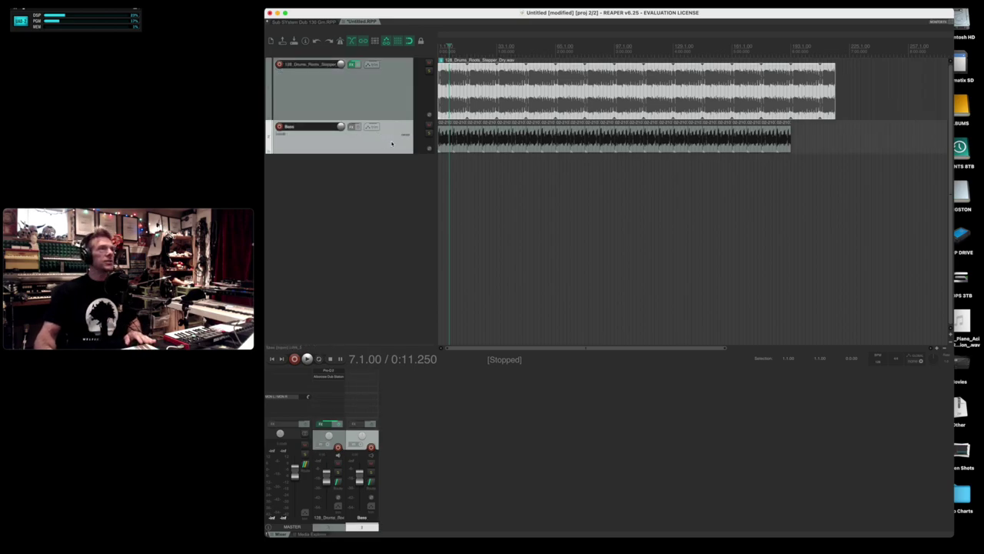
{"action": "left_click", "coordinate": [452, 142]}
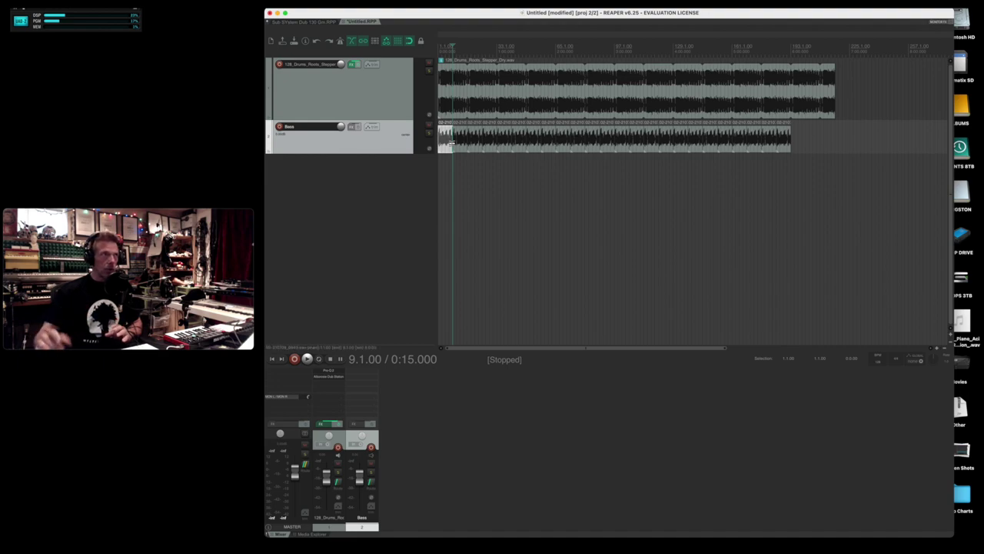
{"action": "key", "text": "Home"}
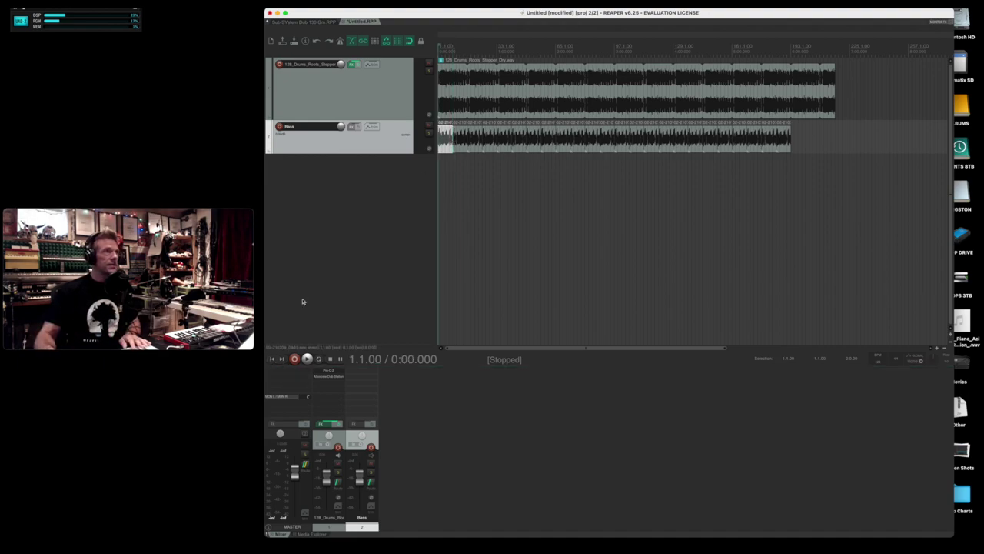
{"action": "key", "text": "space"}
- Stop playback and show the drum track's FX chain with Pro-Q 2 and Alborosie Dub Station
{"action": "left_click", "coordinate": [367, 88]}
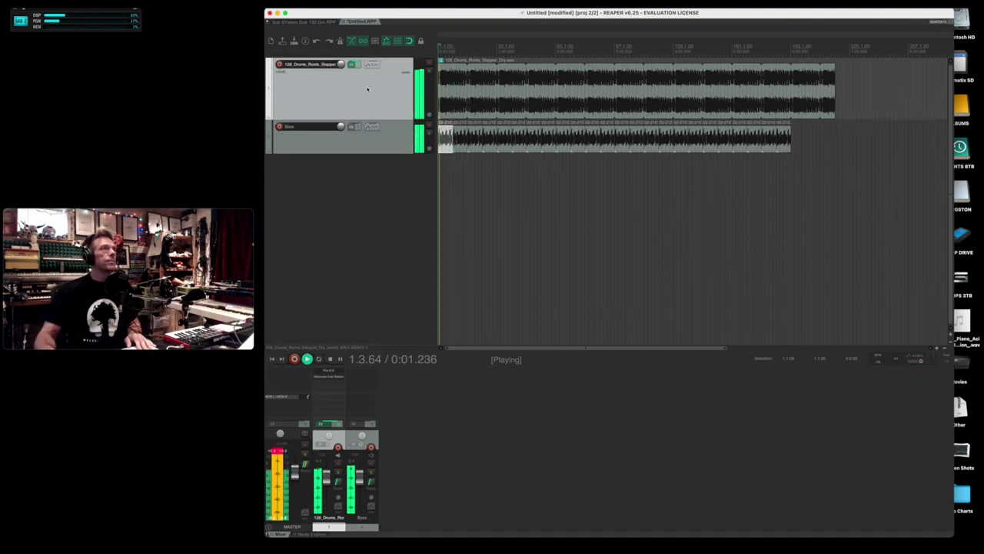
{"action": "left_click", "coordinate": [343, 145]}
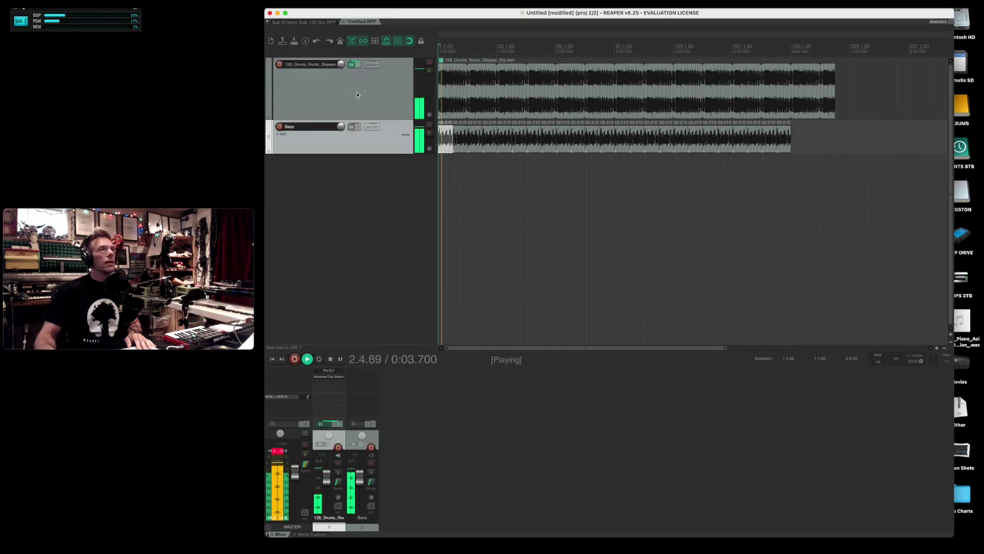
{"action": "left_click", "coordinate": [356, 94]}
{"action": "key", "text": "space"}
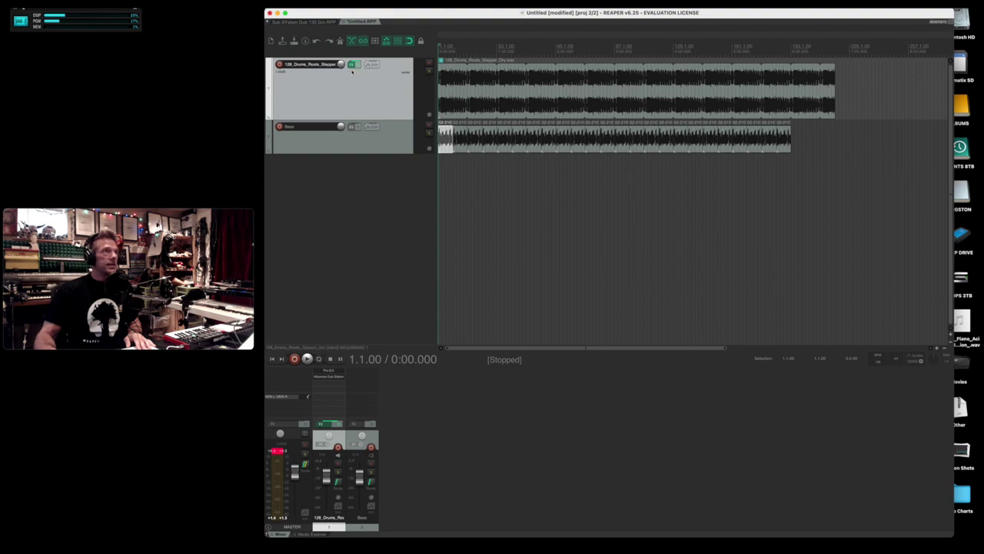
{"action": "left_click", "coordinate": [353, 64]}
{"action": "left_click_drag", "start_coordinate": [669, 186], "coordinate": [520, 165]}
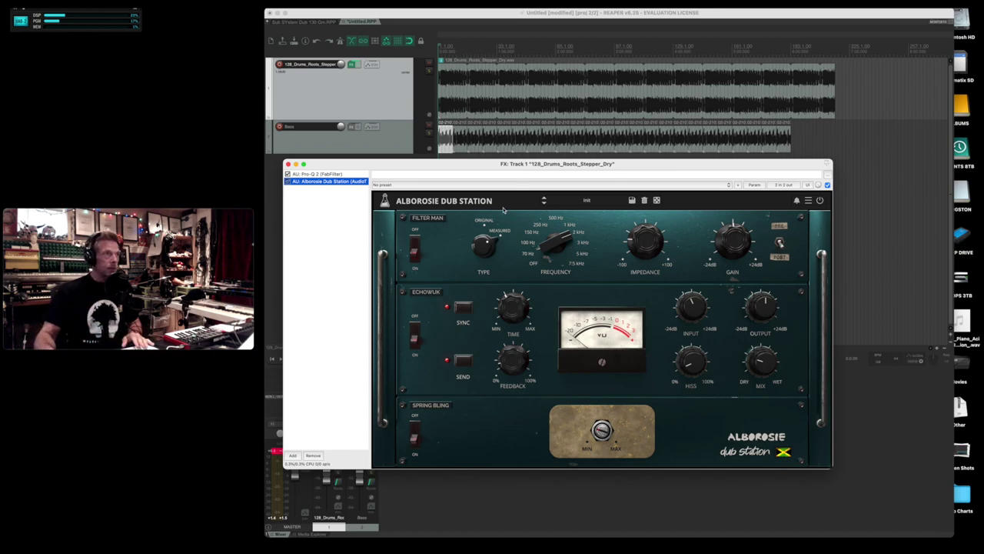
- Start playback on the drum item with the Dub Station window in view
{"action": "left_click", "coordinate": [487, 175]}
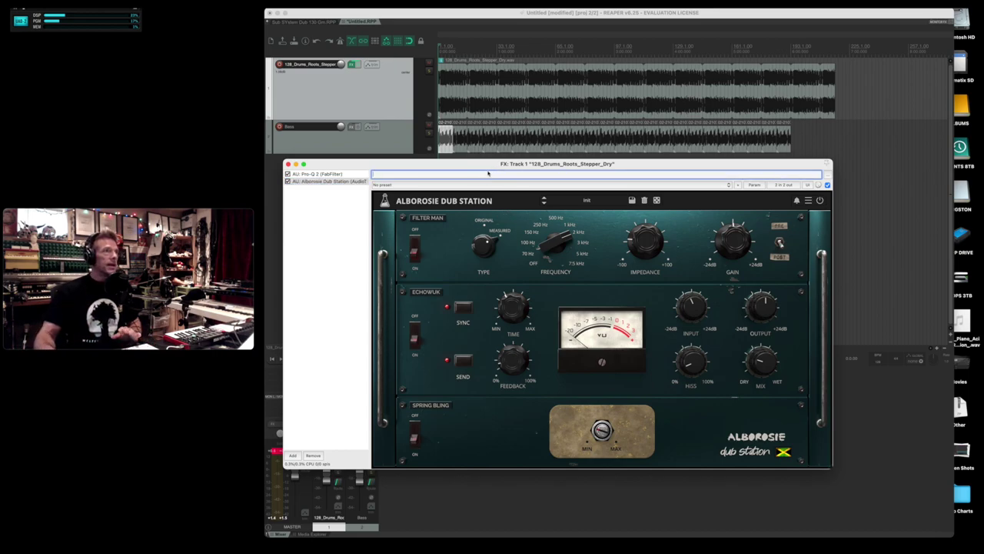
{"action": "left_click", "coordinate": [459, 441]}
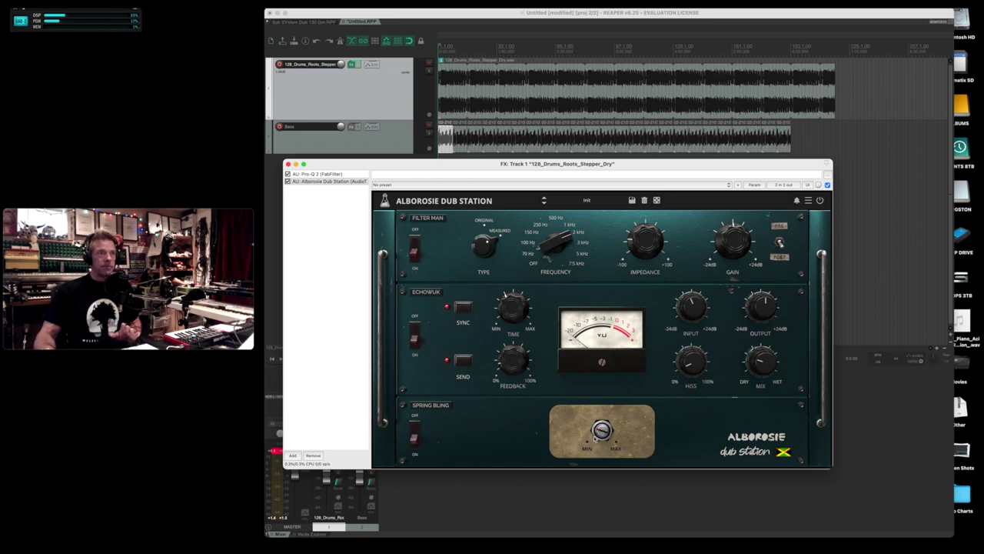
{"action": "left_click", "coordinate": [457, 111]}
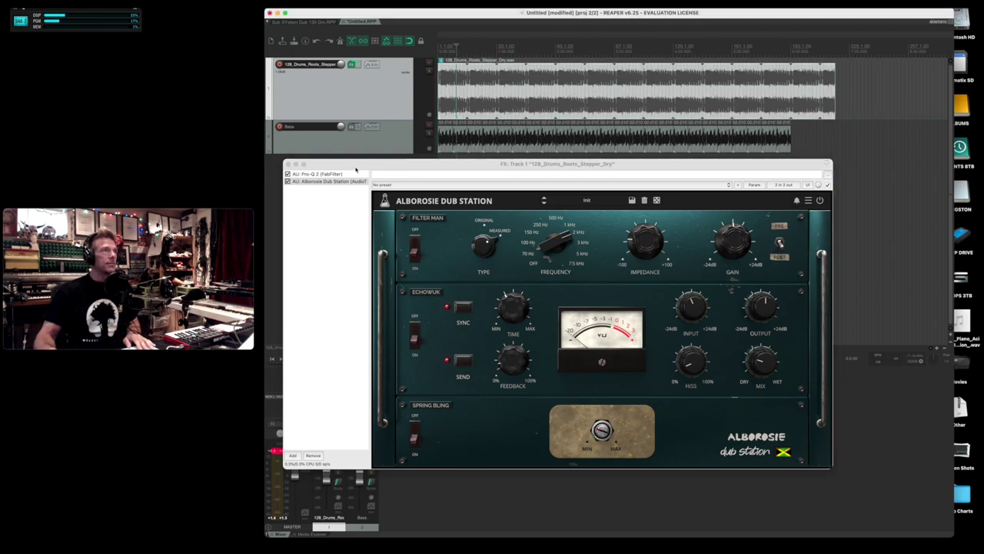
{"action": "left_click_drag", "start_coordinate": [356, 169], "coordinate": [442, 171]}
{"action": "key", "text": "space"}
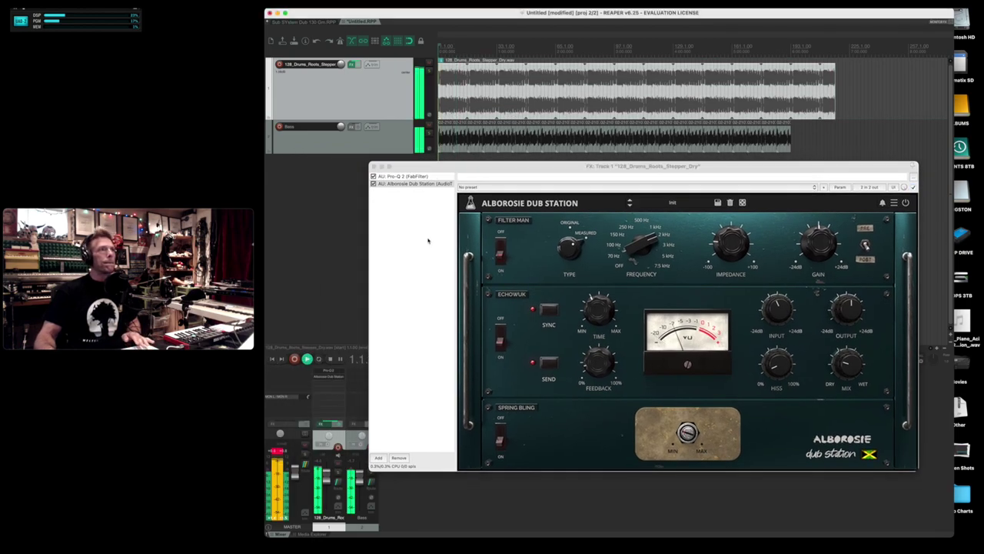
- Turn the Spring Bling reverb on, off and back on to compare, then replay the drums
{"action": "left_click_drag", "start_coordinate": [429, 166], "coordinate": [405, 166]}
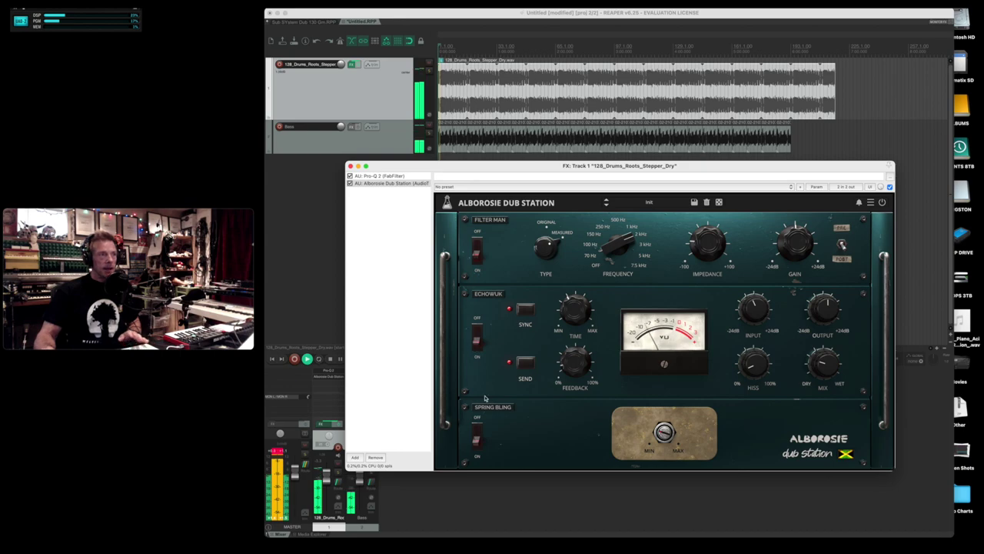
{"action": "left_click", "coordinate": [478, 445]}
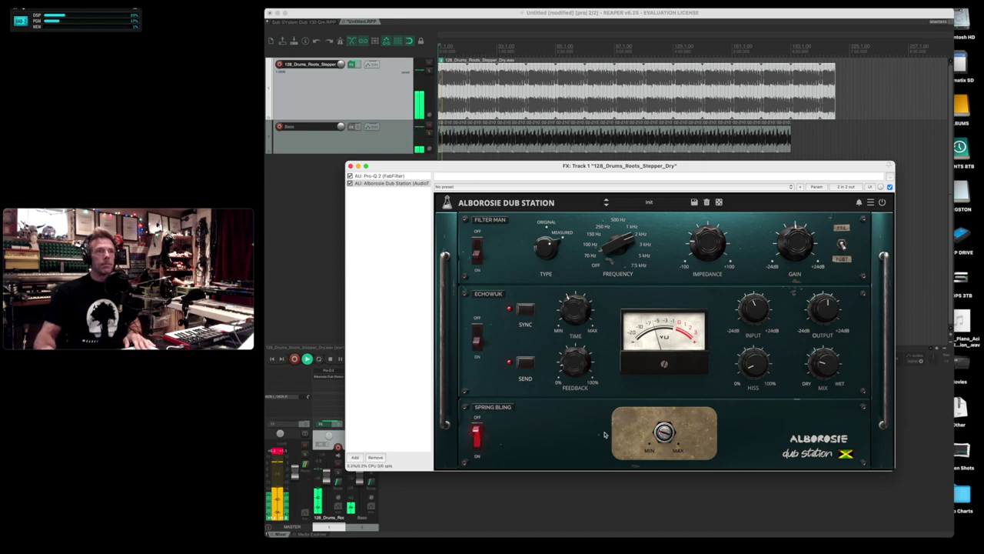
{"action": "left_click", "coordinate": [476, 435]}
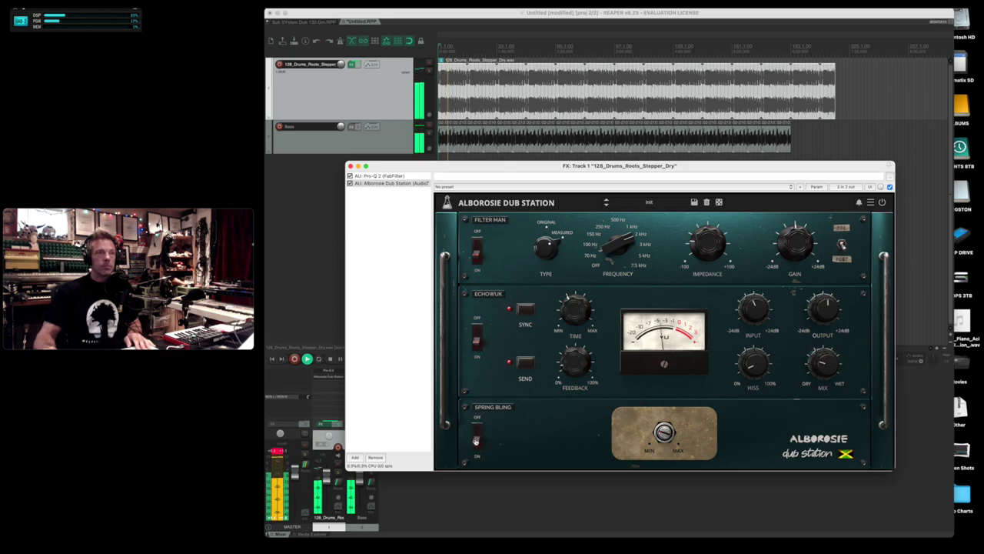
{"action": "left_click", "coordinate": [476, 439]}
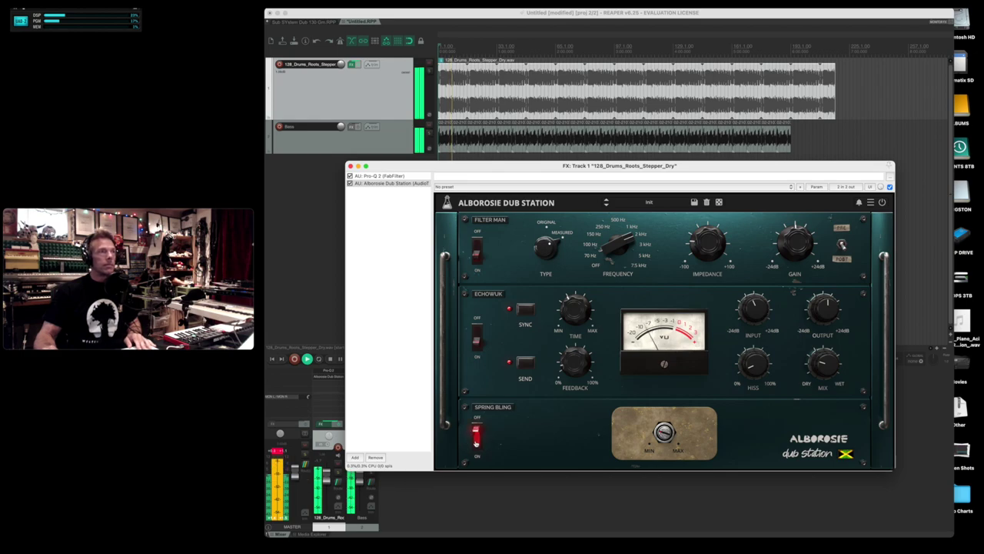
{"action": "key", "text": "space"}
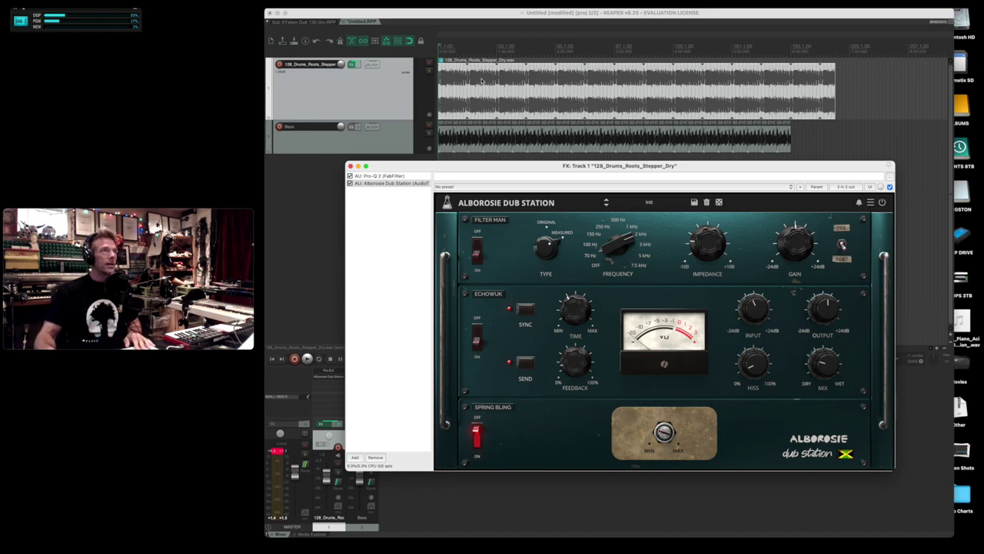
{"action": "left_click", "coordinate": [454, 87]}
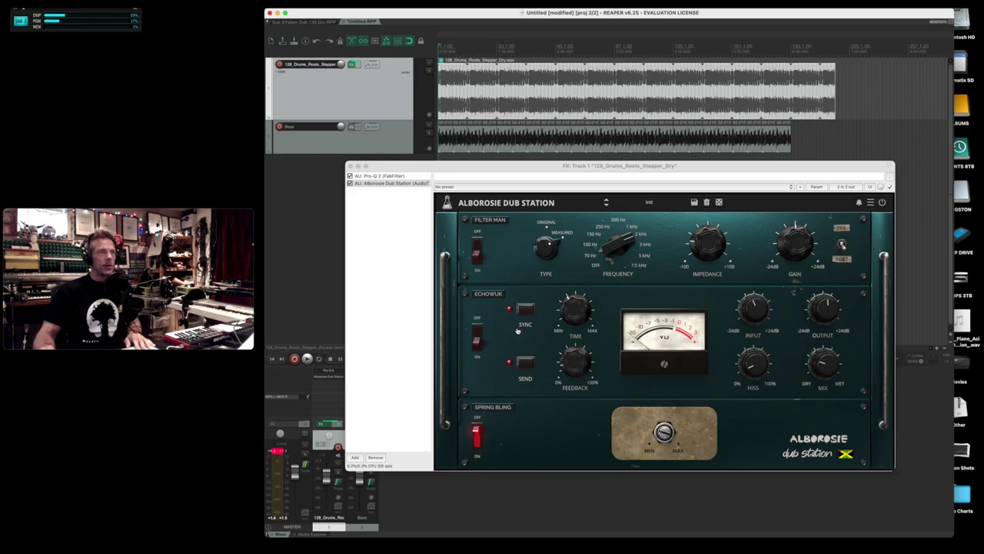
{"action": "key", "text": "space"}
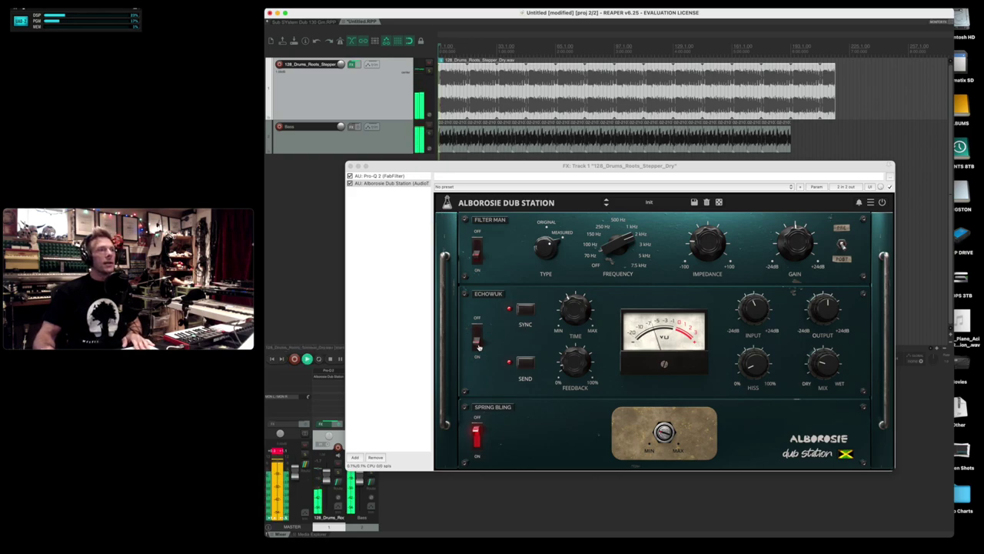
- Switch on the Echowuk echo with its input at 24 dB, then replay the drums
{"action": "left_click", "coordinate": [477, 342]}
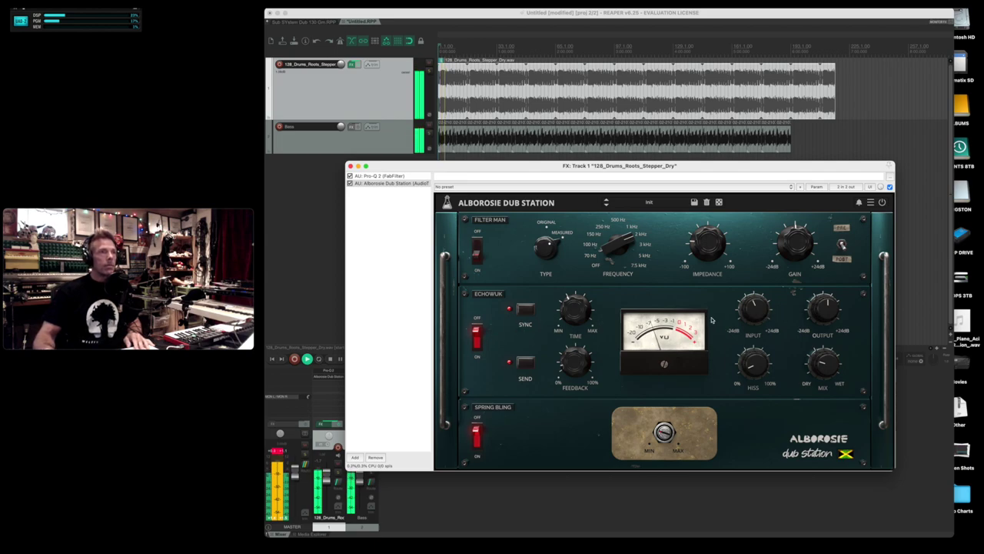
{"action": "mouse_move", "coordinate": [752, 308]}
{"action": "left_mouse_down"}
{"action": "mouse_move", "coordinate": [754, 275]}
{"action": "mouse_move", "coordinate": [756, 328]}
{"action": "mouse_move", "coordinate": [756, 317]}
{"action": "left_mouse_up"}
{"action": "key", "text": "space"}
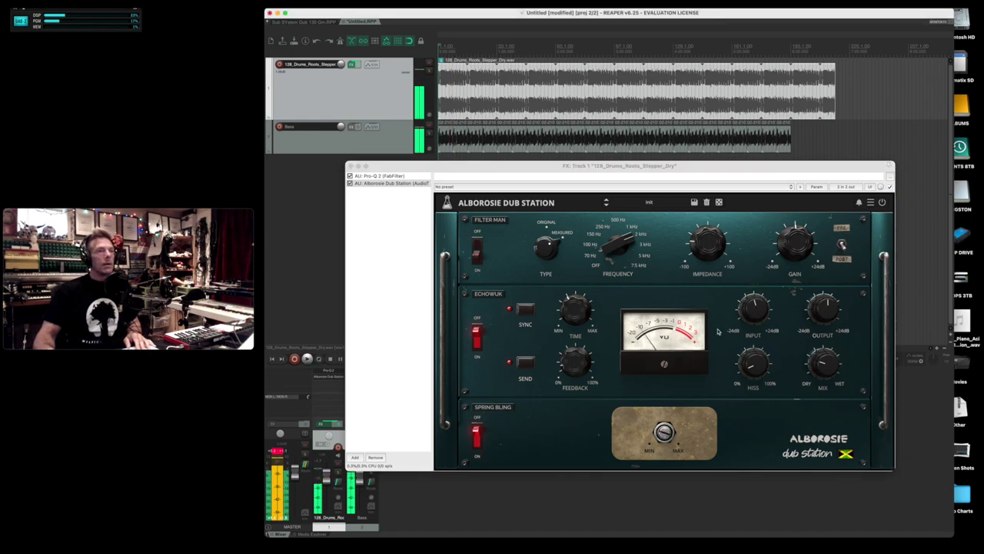
{"action": "left_click", "coordinate": [755, 296]}
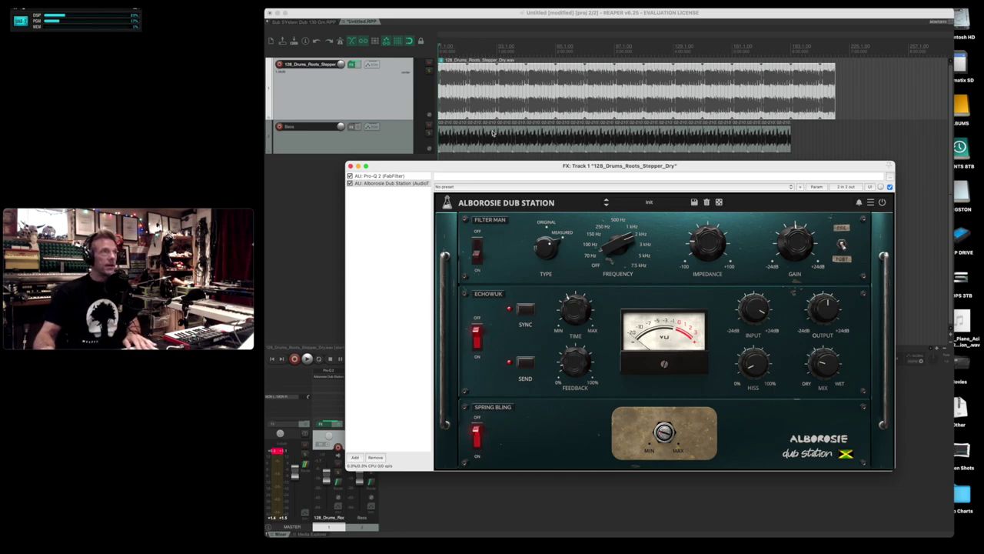
{"action": "left_click", "coordinate": [469, 110]}
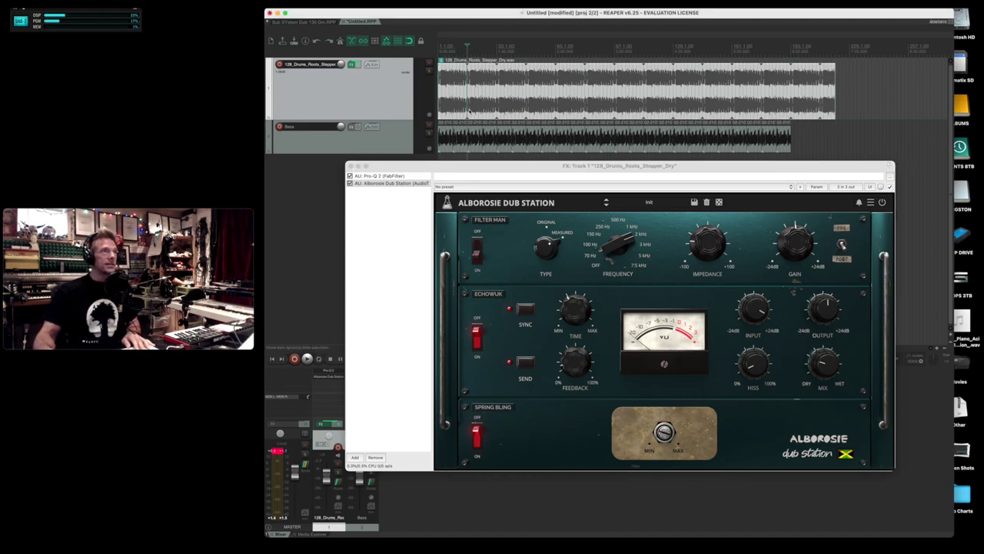
{"action": "key", "text": "space"}
{"action": "left_click", "coordinate": [763, 306]}
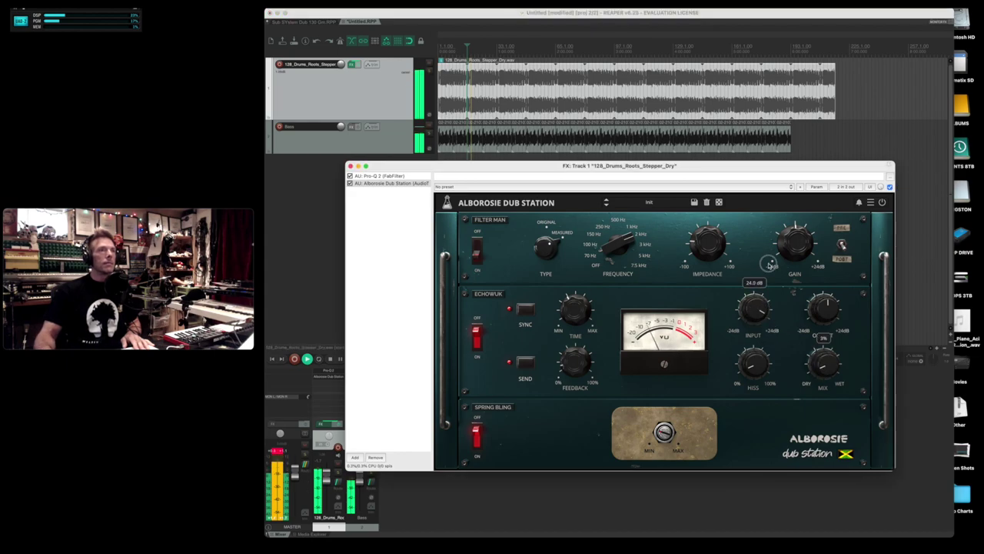
- Lower the echo wet mix to 4%, then raise it back to about 20%
{"action": "left_click_drag", "start_coordinate": [824, 363], "coordinate": [822, 375]}
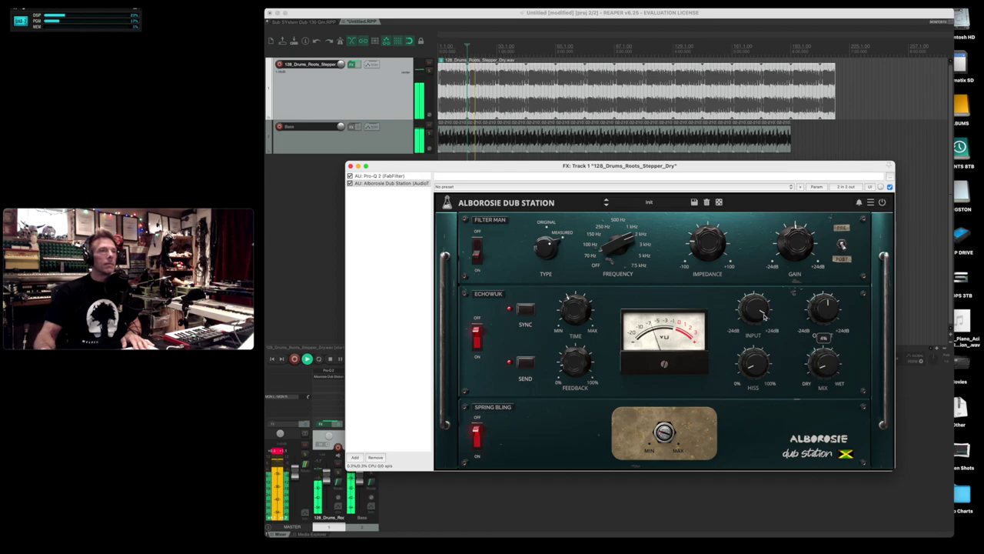
{"action": "mouse_move", "coordinate": [752, 317]}
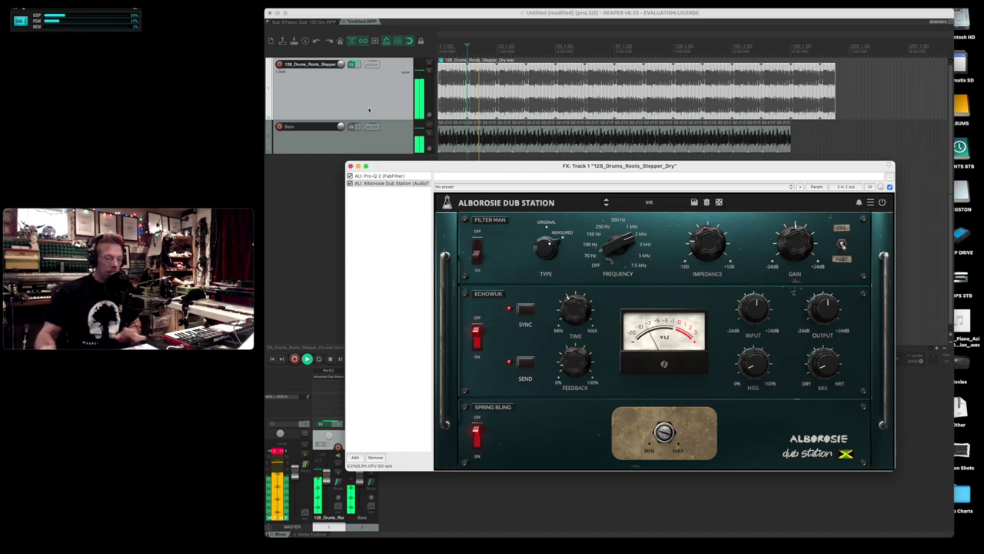
{"action": "left_click", "coordinate": [368, 110]}
{"action": "left_click", "coordinate": [825, 400]}
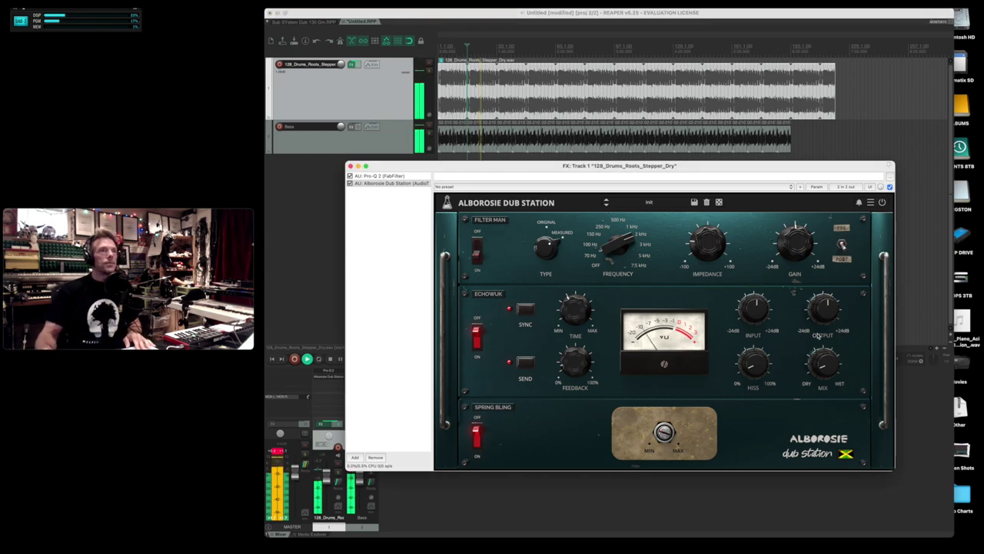
{"action": "left_click_drag", "start_coordinate": [828, 370], "coordinate": [829, 367]}
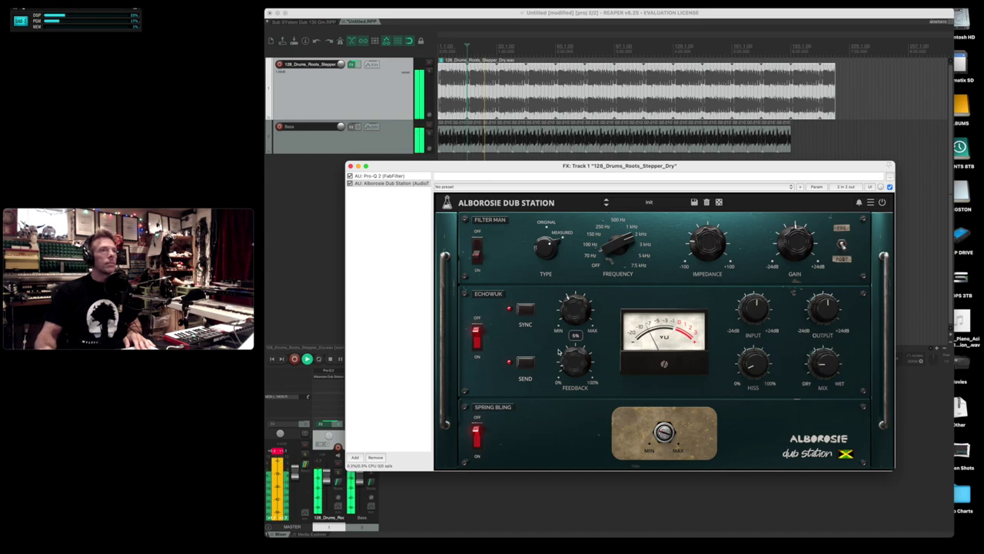
- Replay the drums from the project start with the Filter Man section turned on
{"action": "key", "text": "space"}
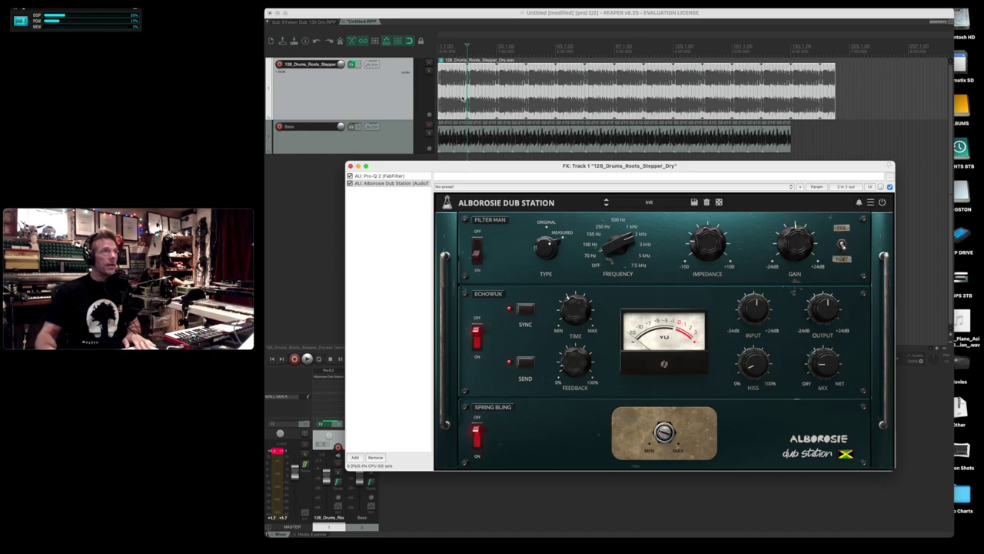
{"action": "left_click", "coordinate": [462, 98]}
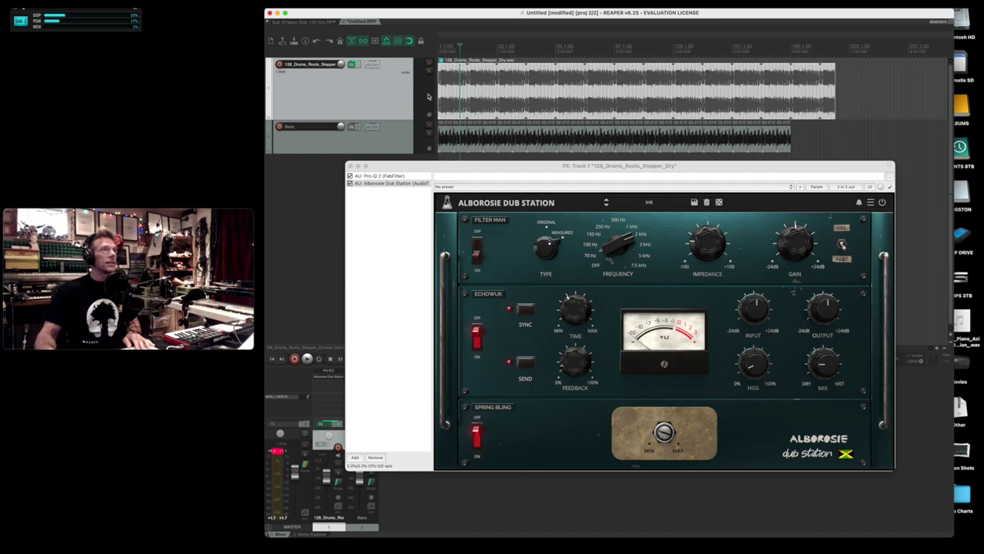
{"action": "left_click", "coordinate": [272, 359]}
{"action": "key", "text": "space"}
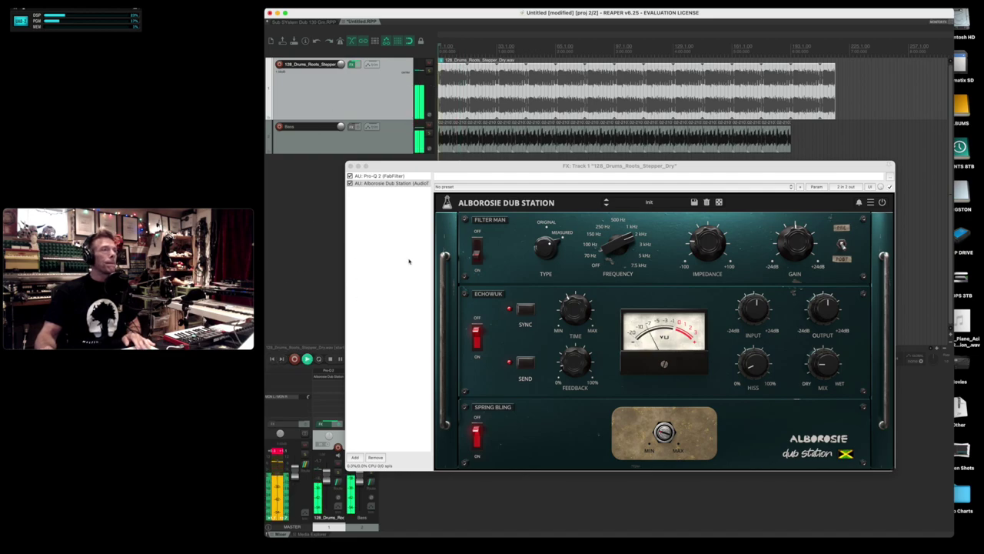
{"action": "left_click", "coordinate": [477, 252]}
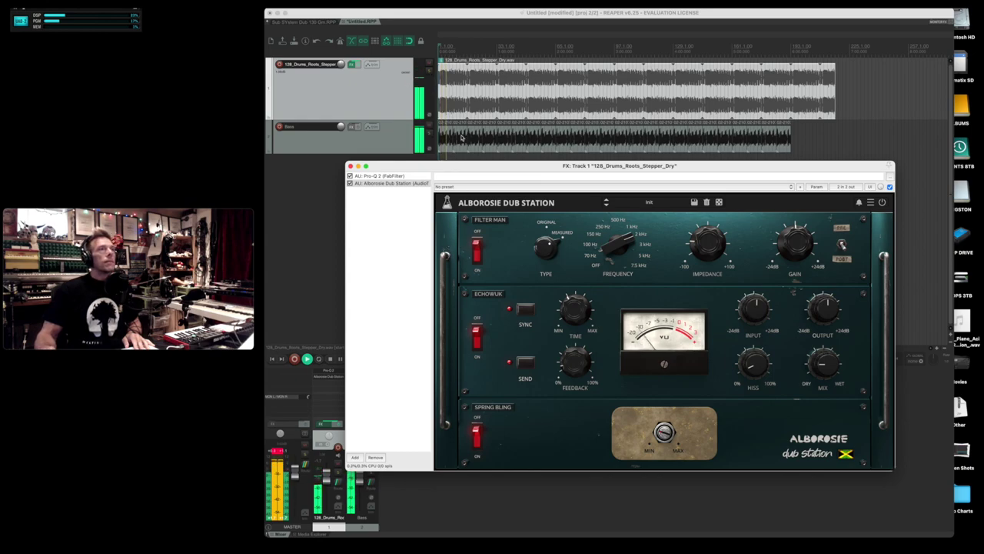
{"action": "key", "text": "space"}
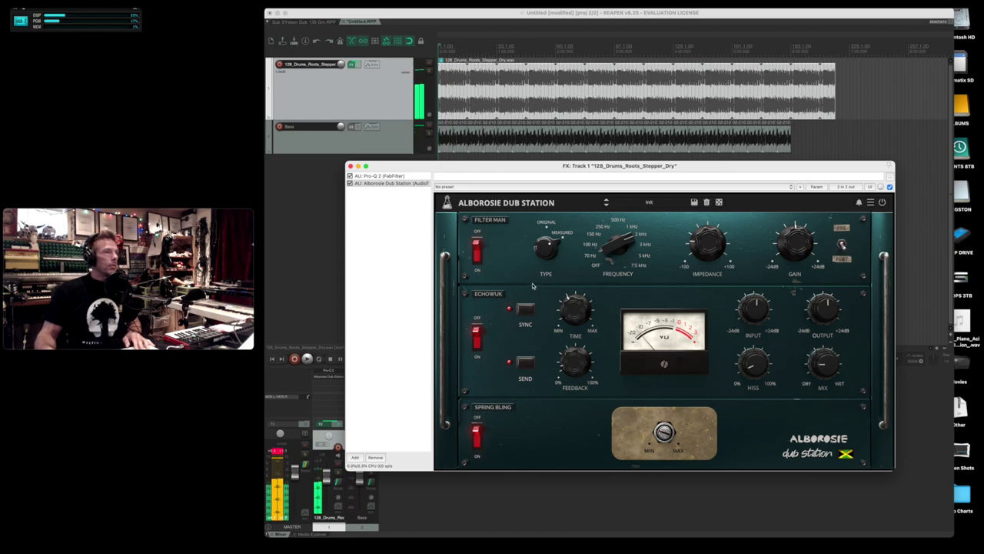
- During playback, switch Filter Man and Echowuk off and drop the Spring Bling amount to 20%
{"action": "key", "text": "space"}
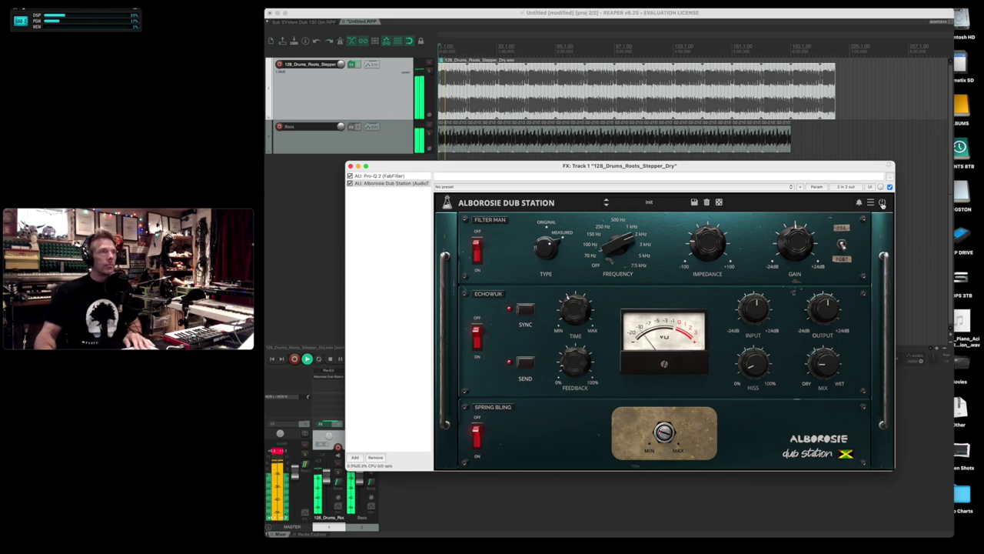
{"action": "left_click", "coordinate": [476, 250]}
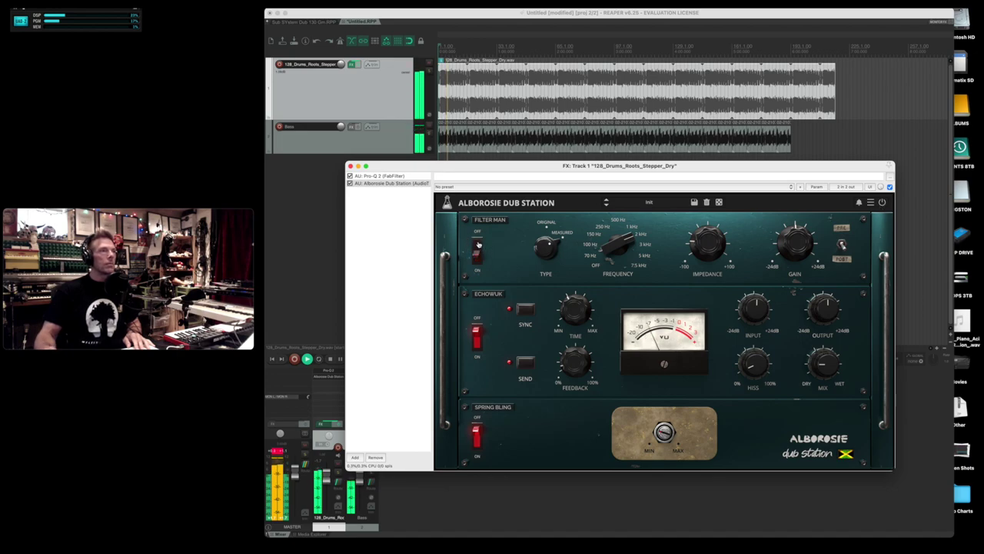
{"action": "left_click", "coordinate": [477, 319]}
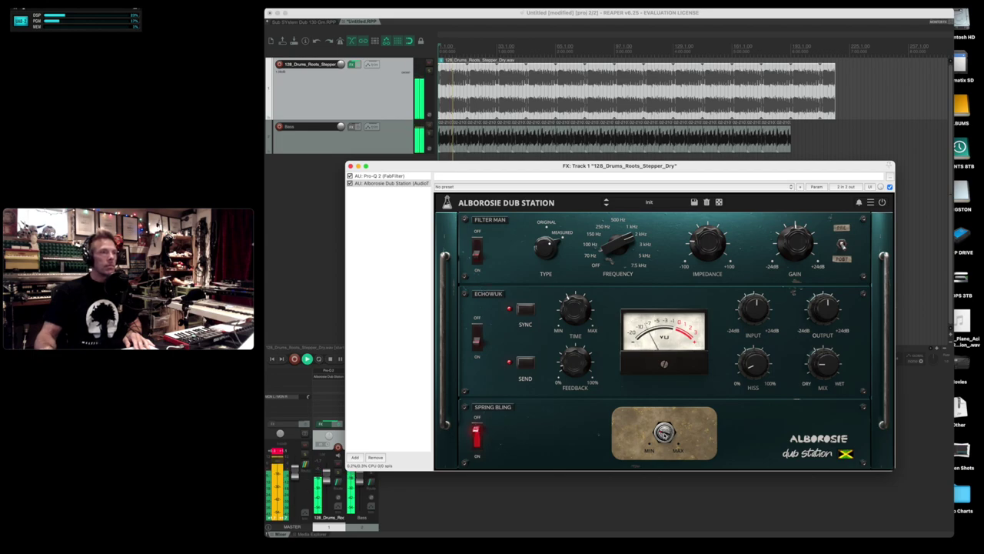
{"action": "left_click", "coordinate": [664, 432]}
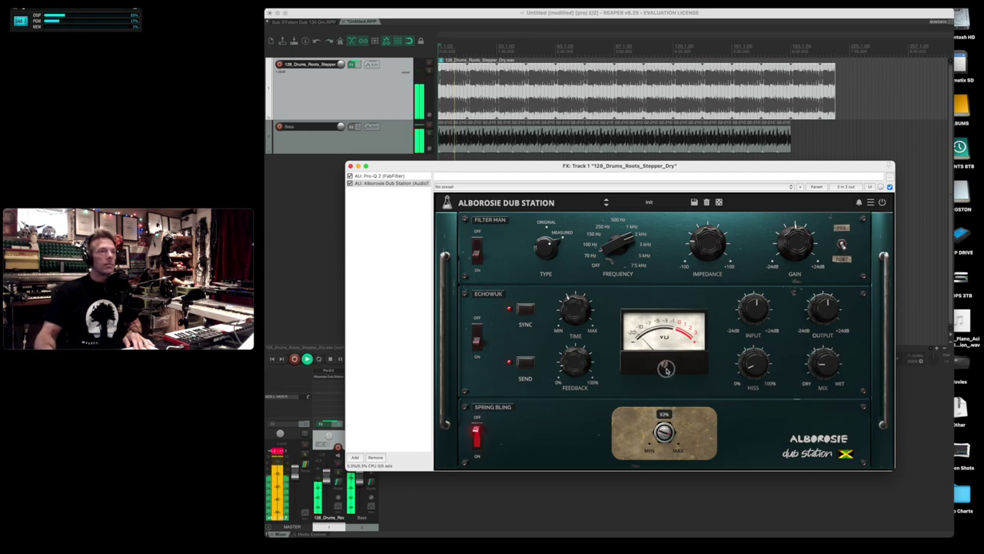
{"action": "left_click_drag", "start_coordinate": [665, 433], "coordinate": [665, 462]}
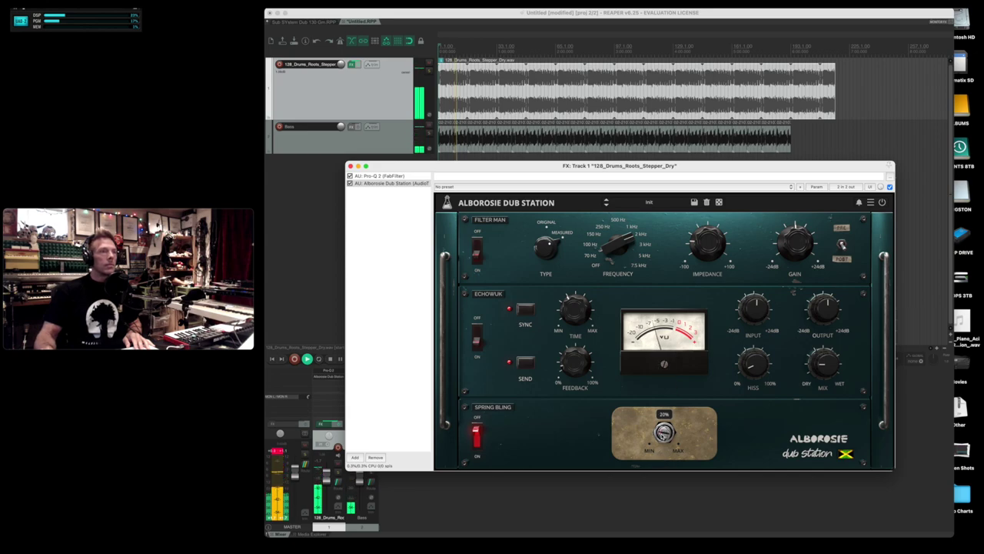
{"action": "left_click", "coordinate": [490, 80]}
{"action": "key", "text": "space"}
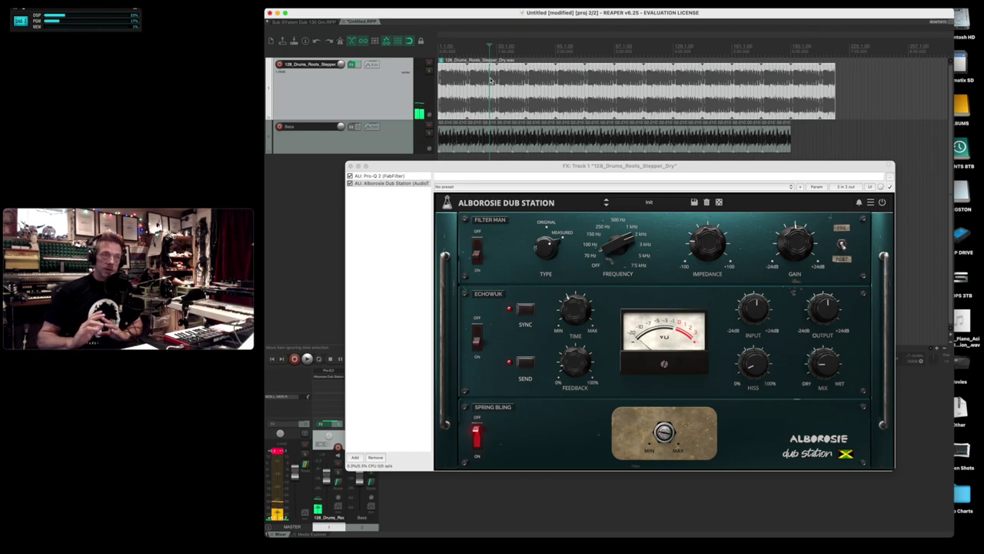